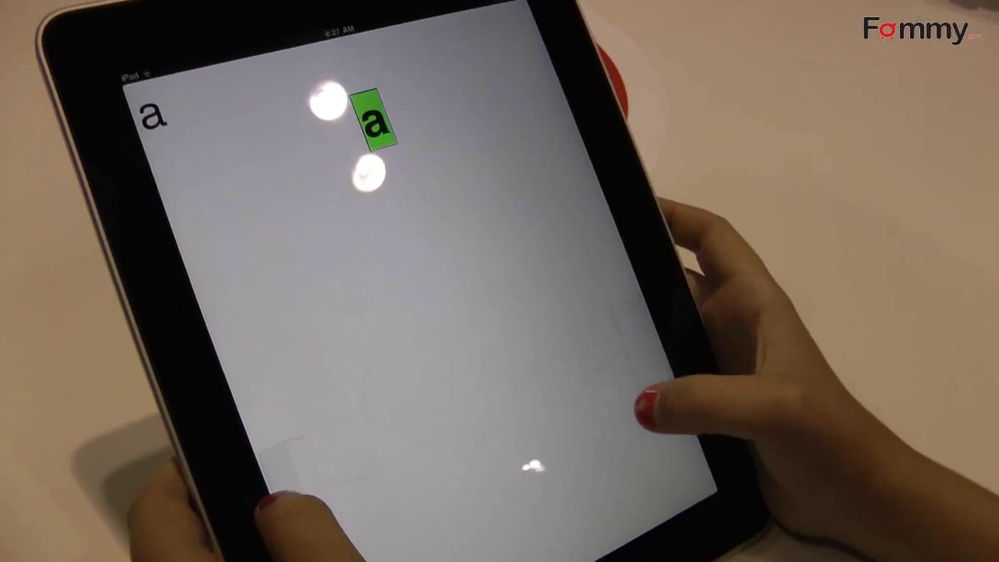
pyautogui.write('s')
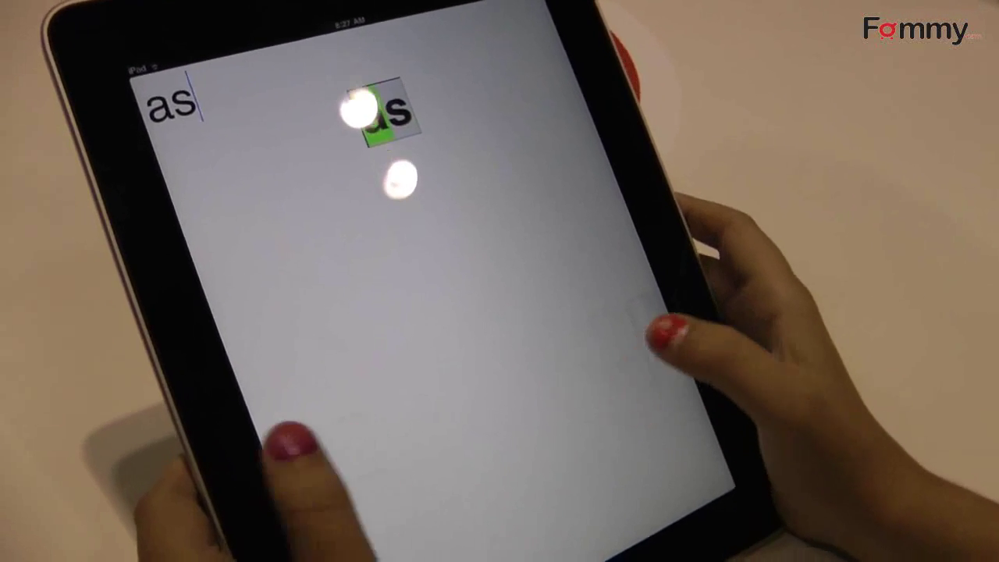
# Finish the word 'act', clear it, and enter '!' from the punctuation symbols
pyautogui.press('BackSpace')
pyautogui.write('ct')
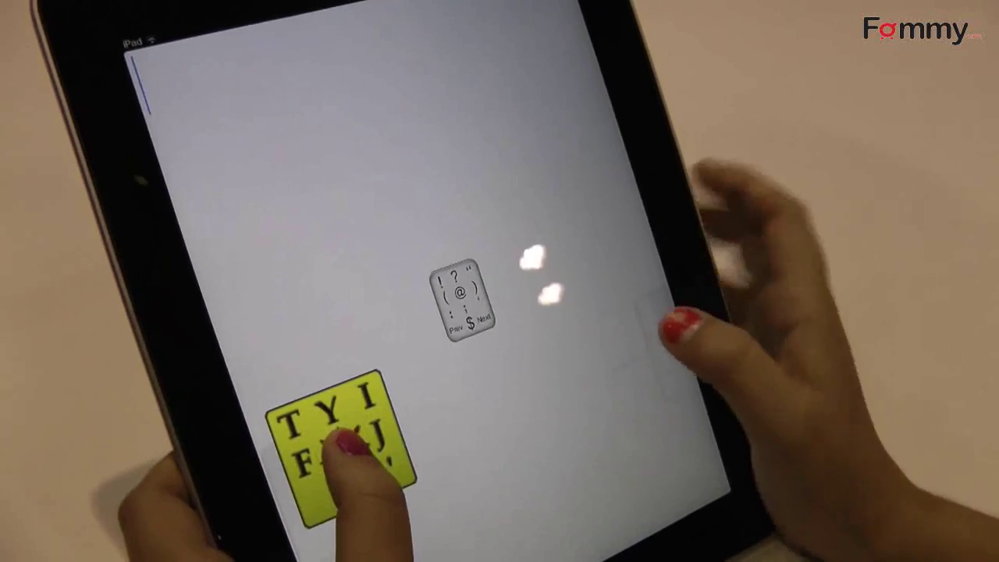
pyautogui.click(351, 453)
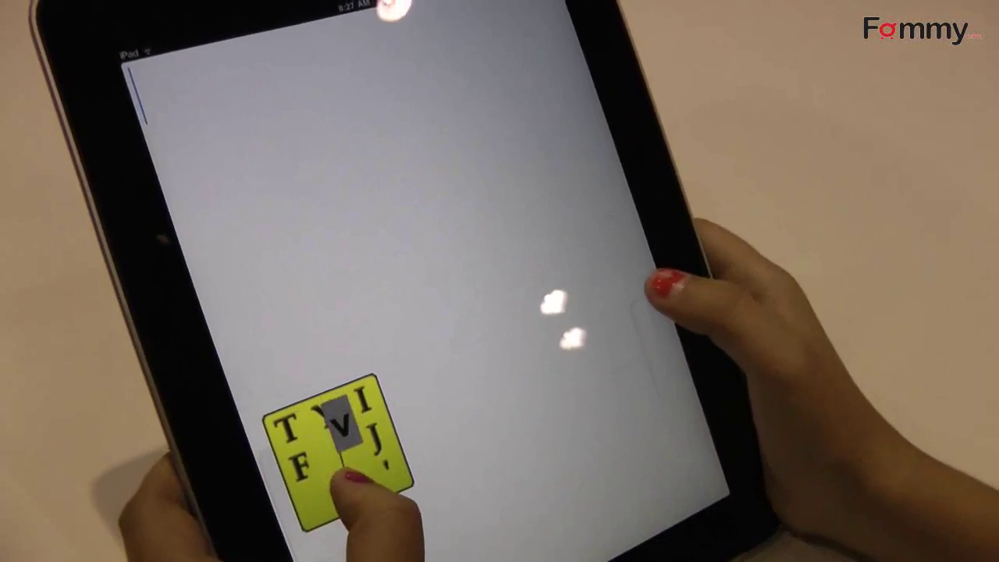
pyautogui.click(344, 464)
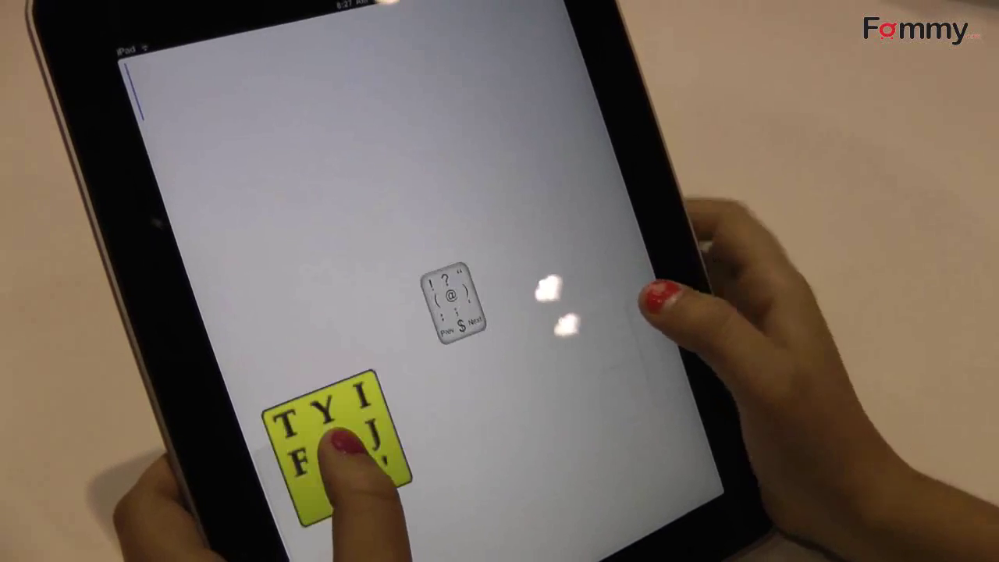
pyautogui.click(461, 320)
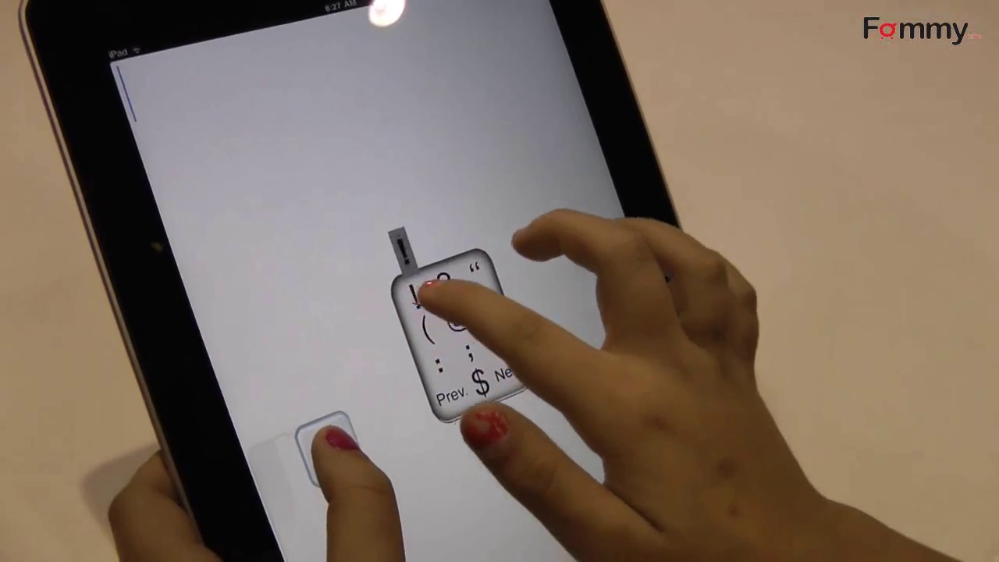
pyautogui.write('!')
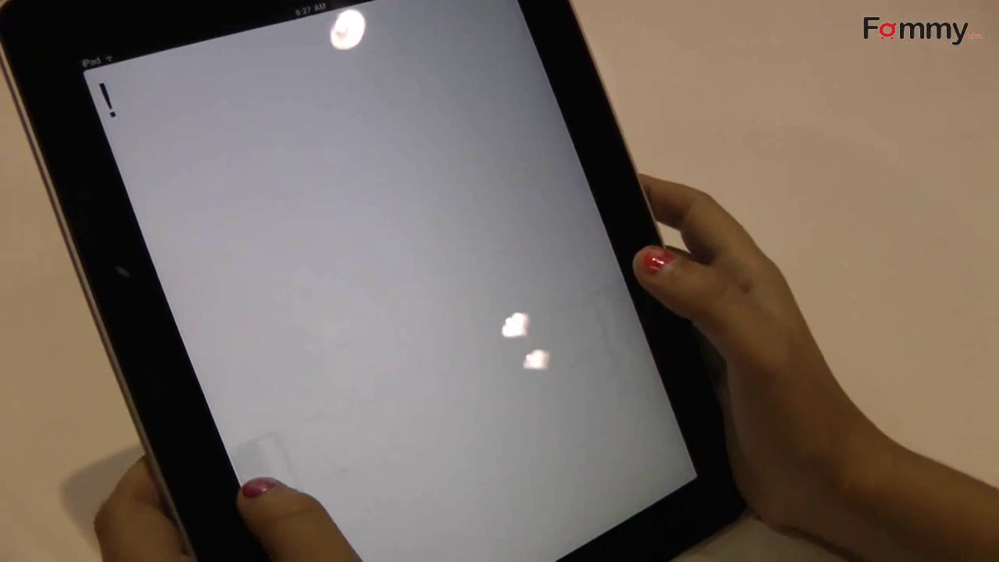
pyautogui.click(344, 476)
# Enter the digit 7 from the number pad, then trace to '&' after it
pyautogui.click(445, 312)
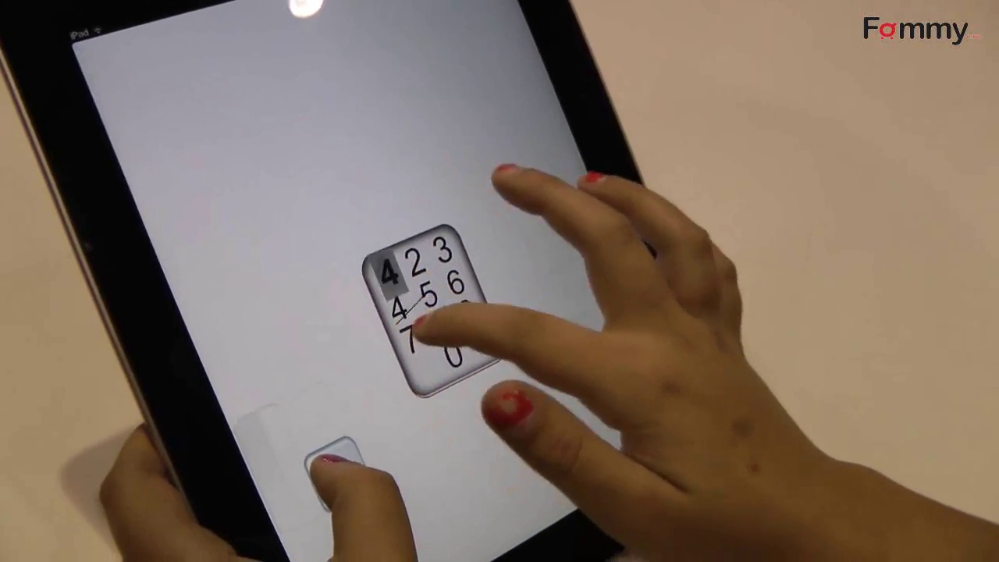
pyautogui.click(414, 343)
pyautogui.write('7')
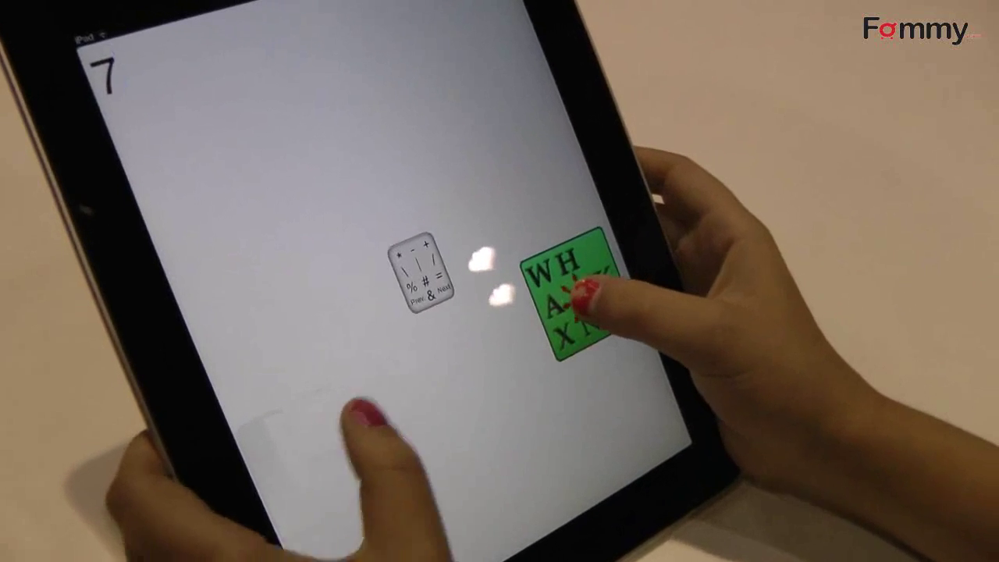
pyautogui.click(420, 274)
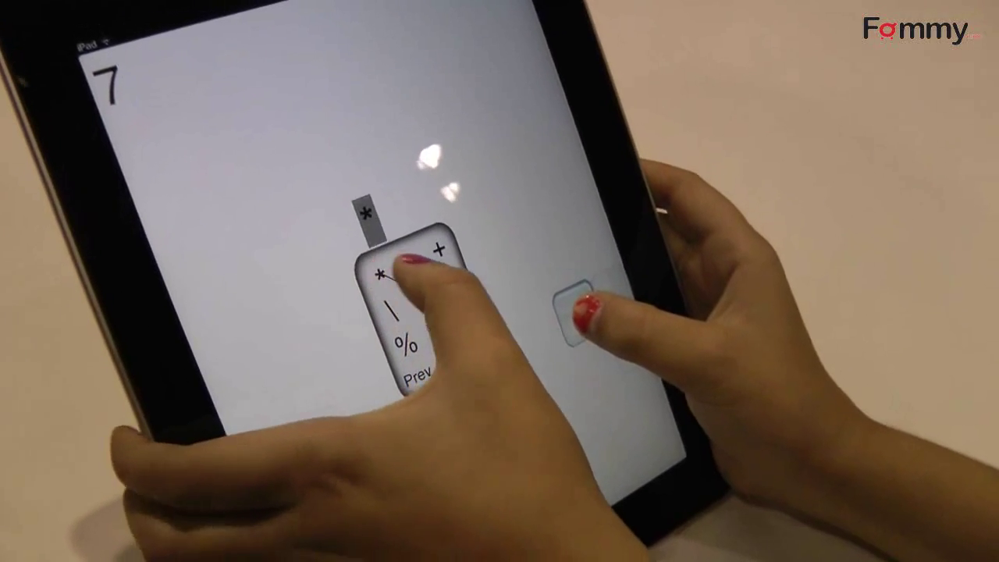
pyautogui.moveTo(394, 269); pyautogui.dragTo(437, 378)
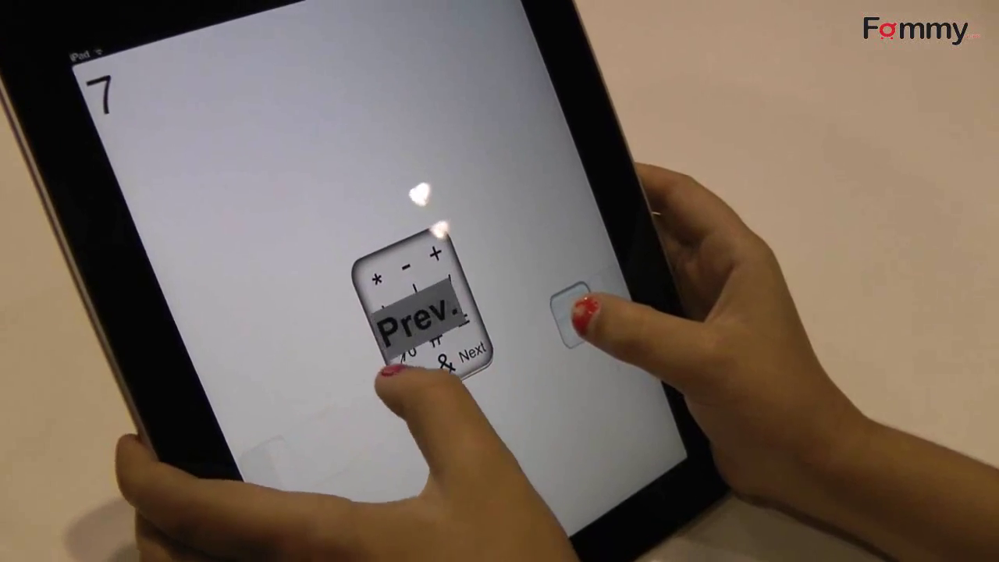
pyautogui.moveTo(387, 370)
pyautogui.mouseDown()
pyautogui.moveTo(444, 355)
pyautogui.moveTo(437, 378)
pyautogui.mouseUp()
pyautogui.write('&')
pyautogui.click(585, 371)
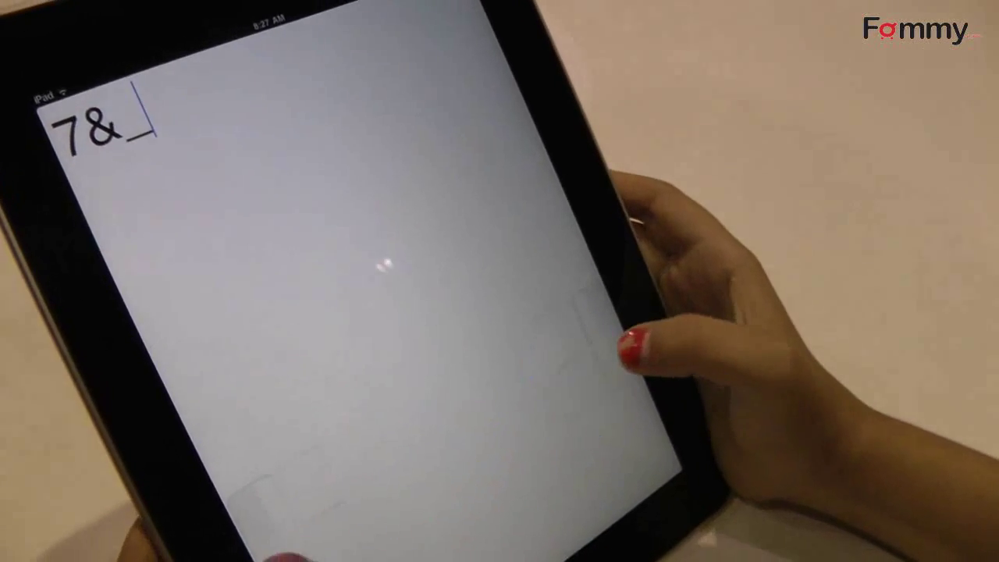